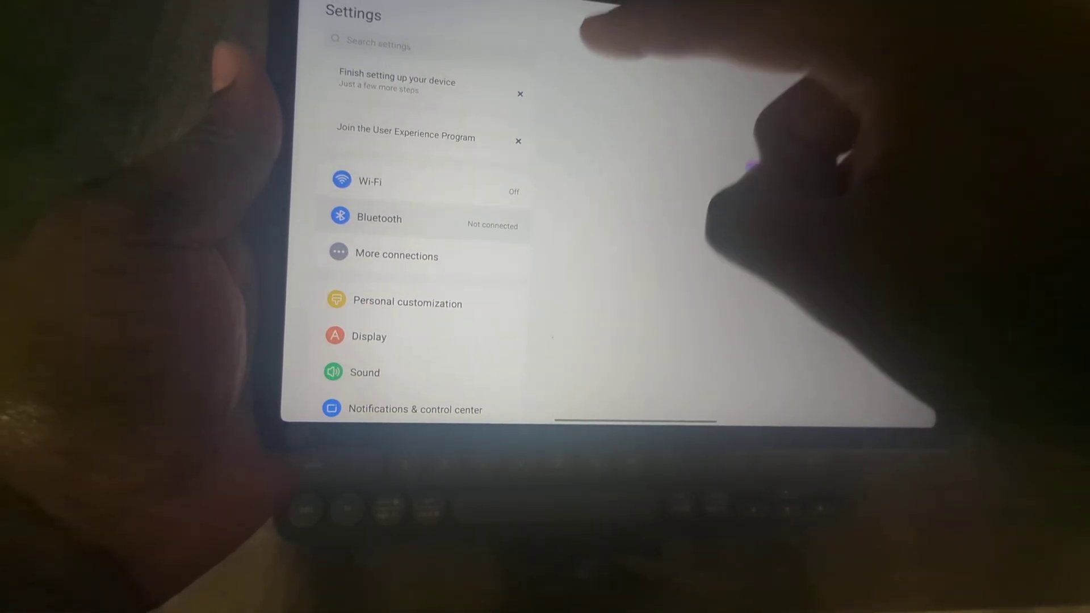
Step: Open Bluetooth settings to pair the Pebble K380s keyboard
{"action": "left_click", "coordinate": [577, 51]}
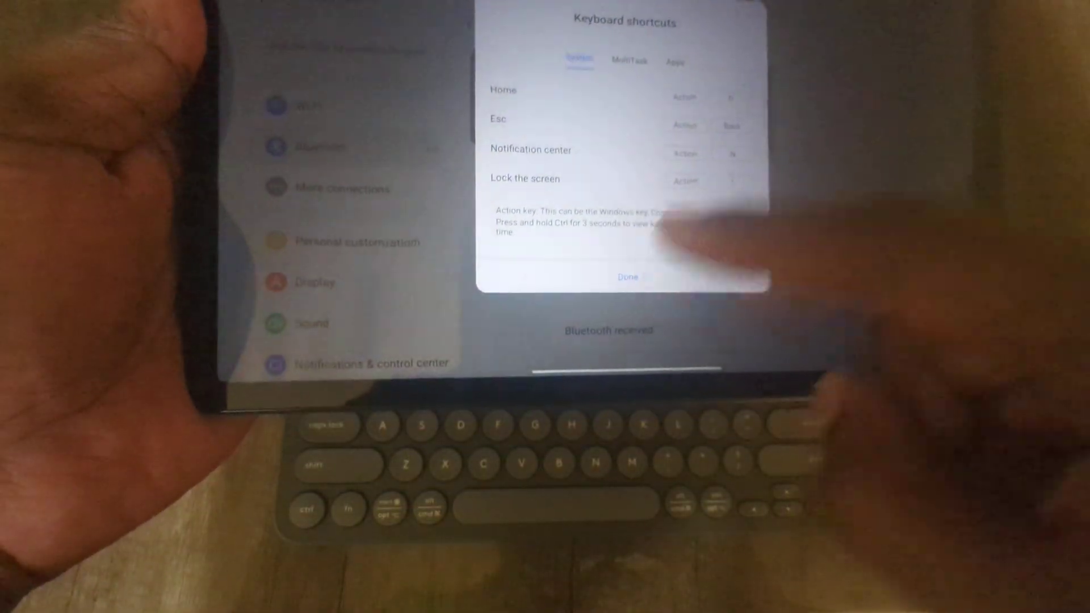
Step: Close the Keyboard shortcuts overview with Done
{"action": "left_click", "coordinate": [596, 354]}
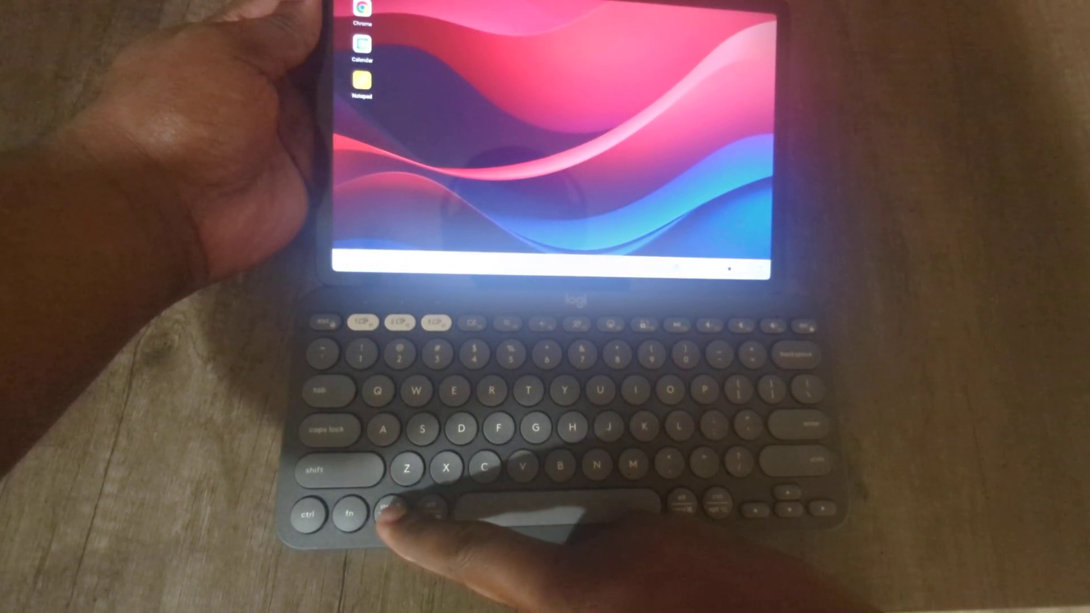
Step: Show the app drawer, then close it to return to the PC mode desktop
{"action": "key", "text": "super"}
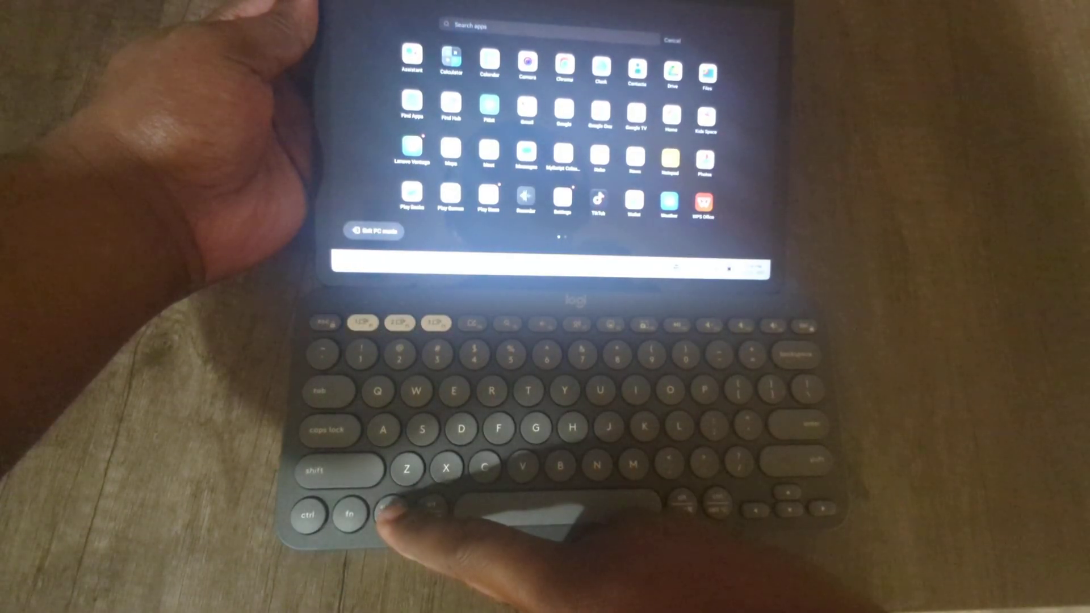
{"action": "key", "text": "super"}
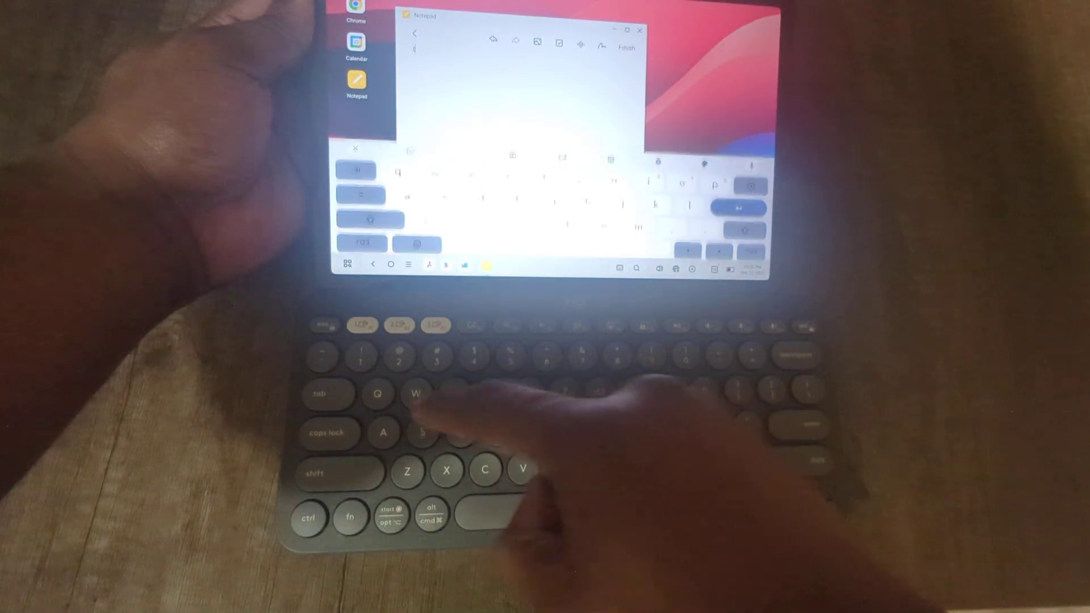
{"action": "type", "text": "test t"}
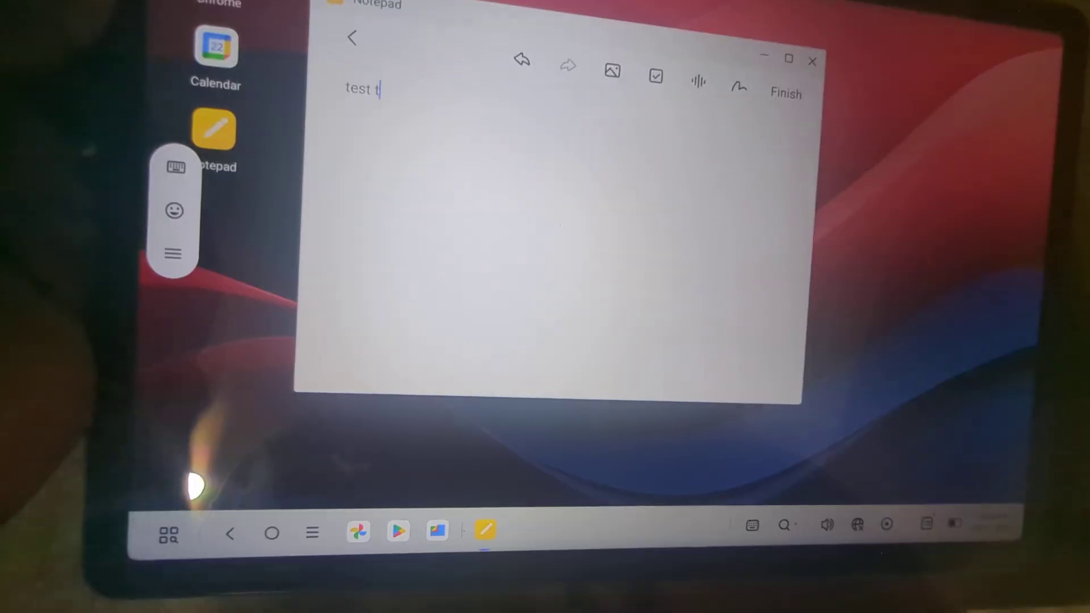
{"action": "type", "text": "es"}
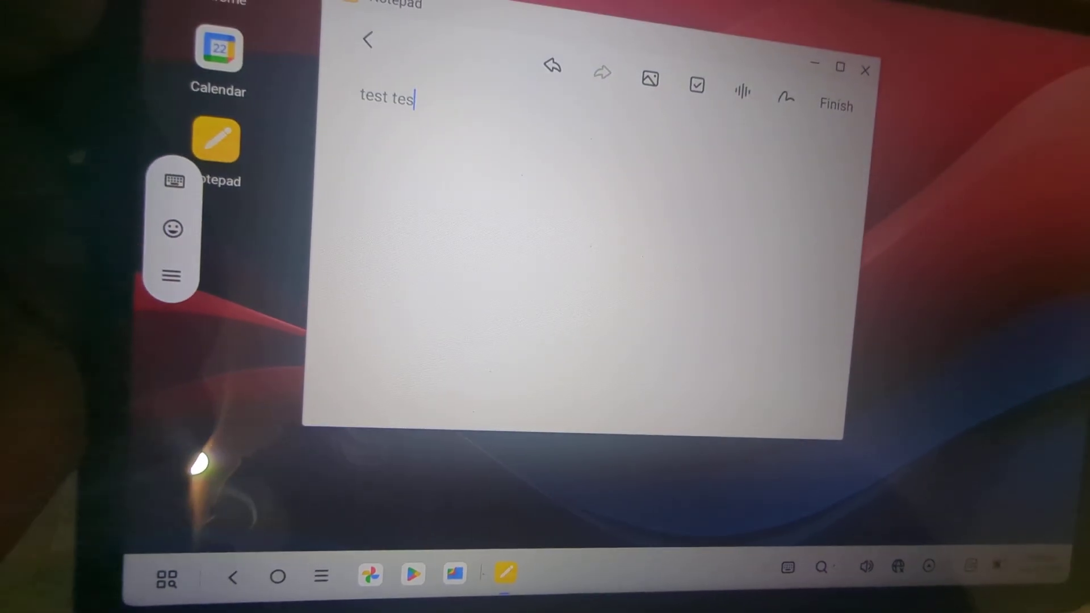